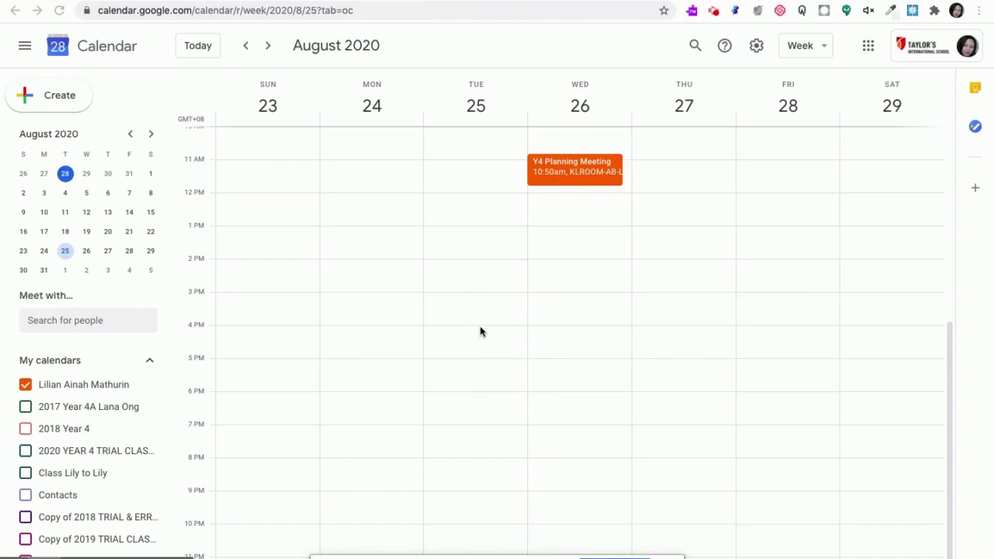
Start an appointment slots entry on Tuesday, Aug 25, 2020 in the mid-afternoon and open its full editing options
scroll(480, 331, up, 1)
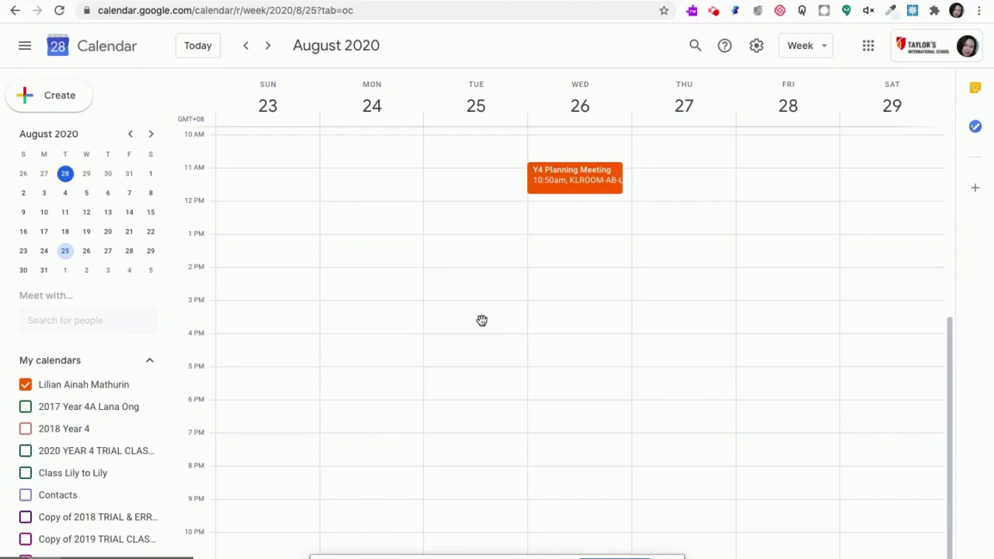
click(481, 325)
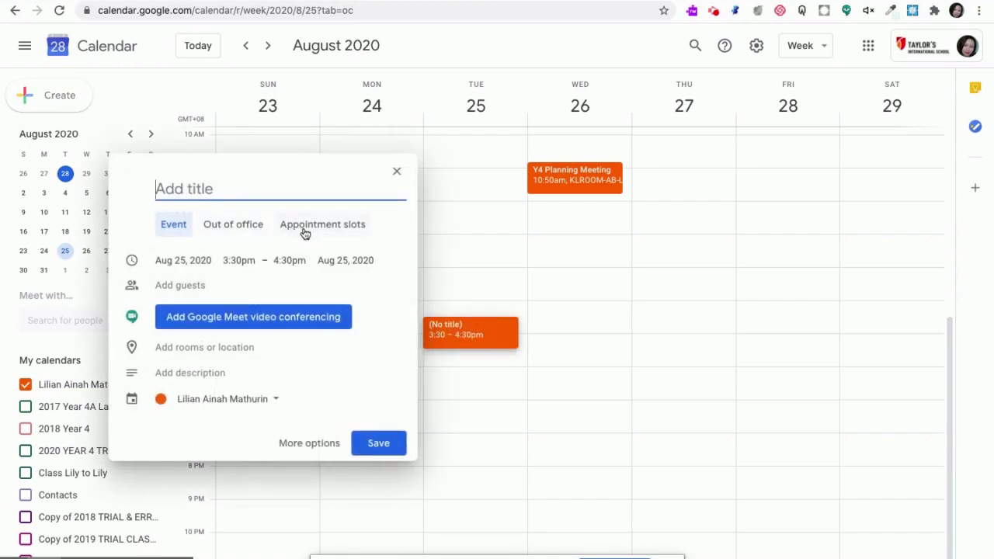
scroll(306, 234, up, 5)
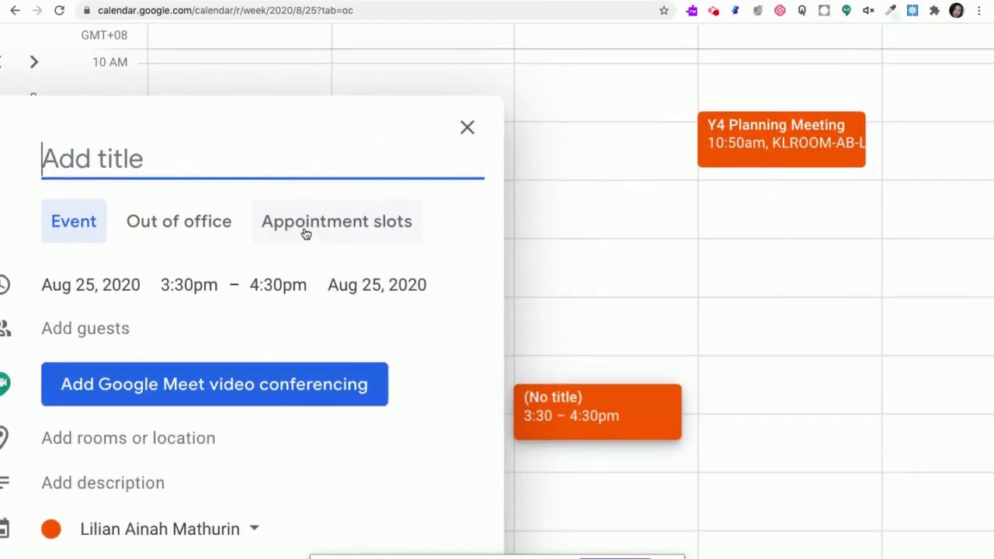
click(306, 233)
scroll(306, 233, down, 5)
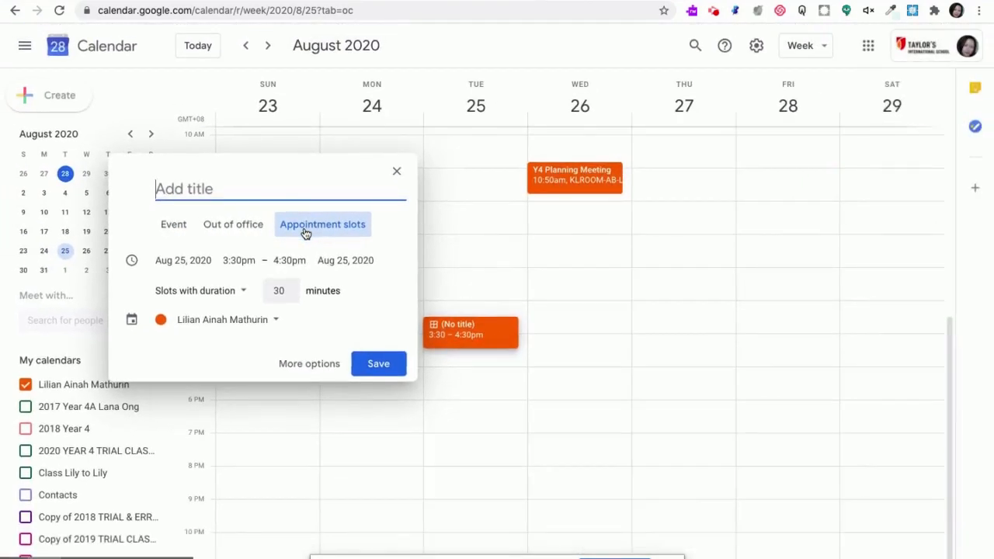
click(307, 365)
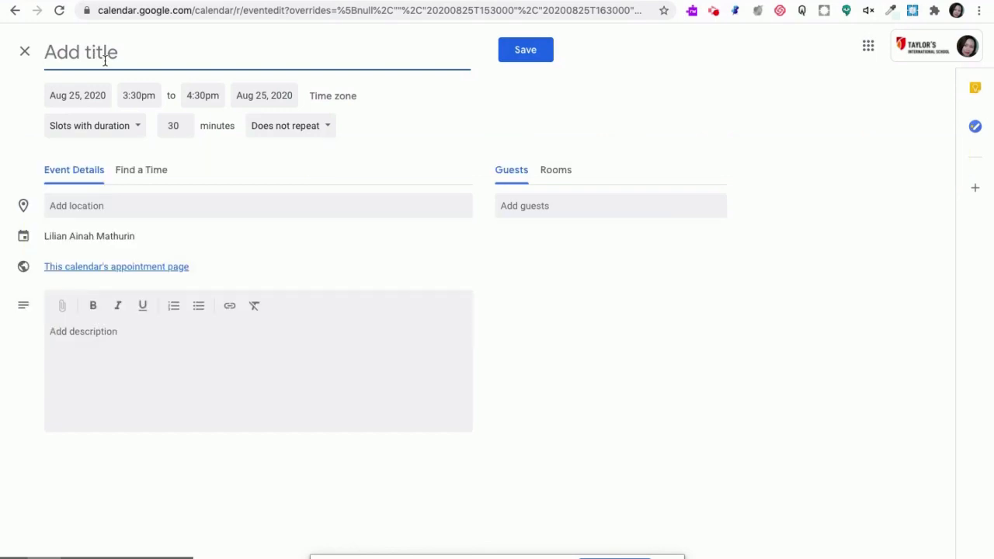
Title the appointment slots "4T PTC2- Ms" followed by the teacher's first name
text(4T PTC)
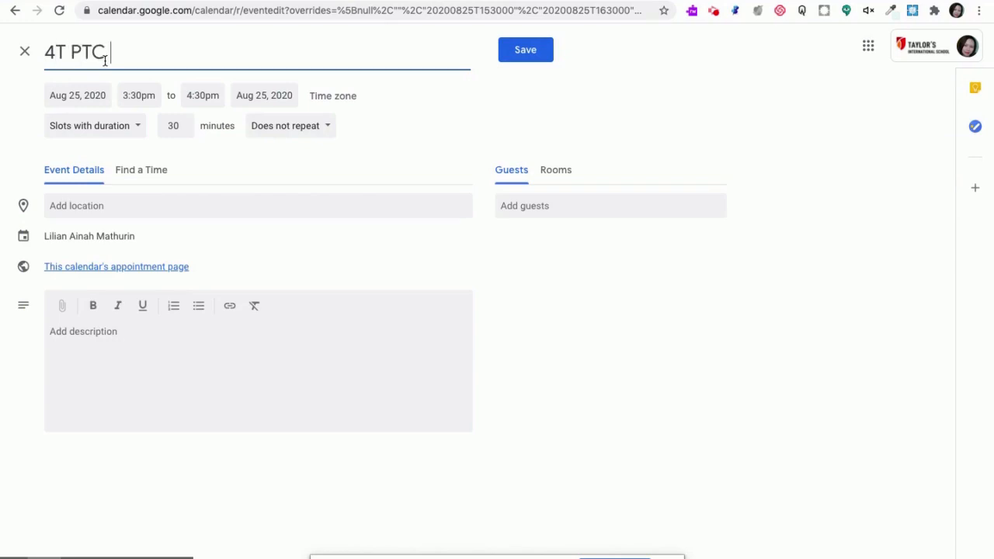
text(2- Ms Lilian)
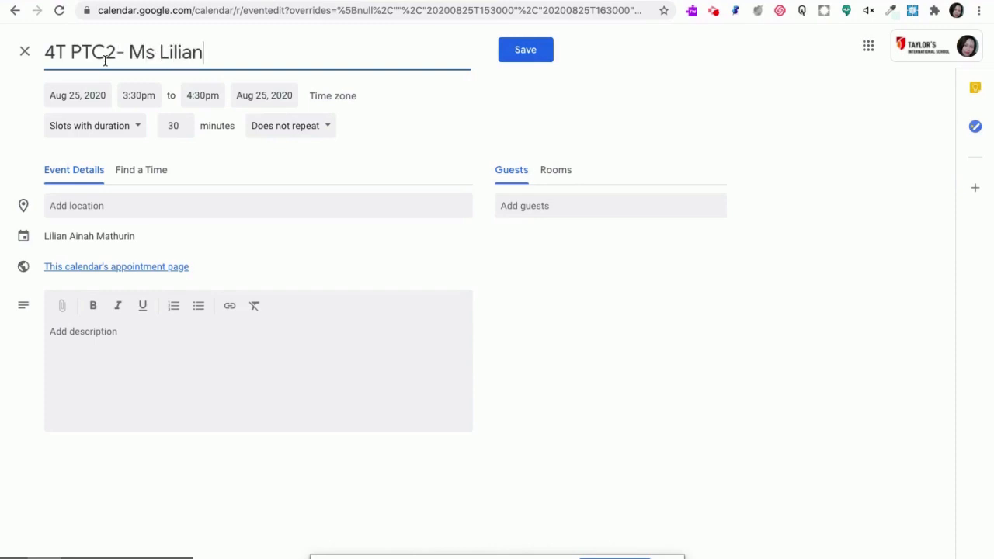
Set the appointment block to run from 3:15pm to 5:15pm with slots of 10 minutes each
click(136, 98)
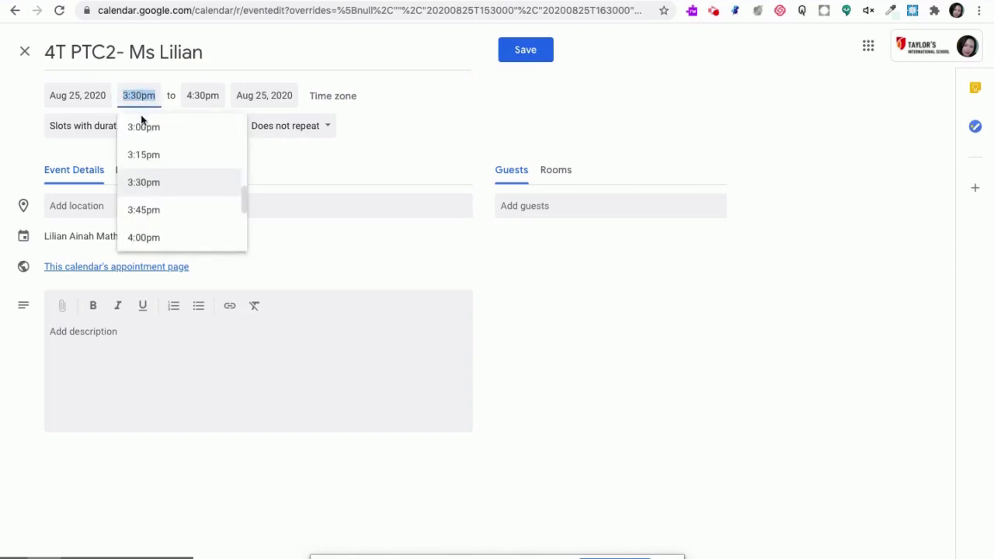
click(154, 157)
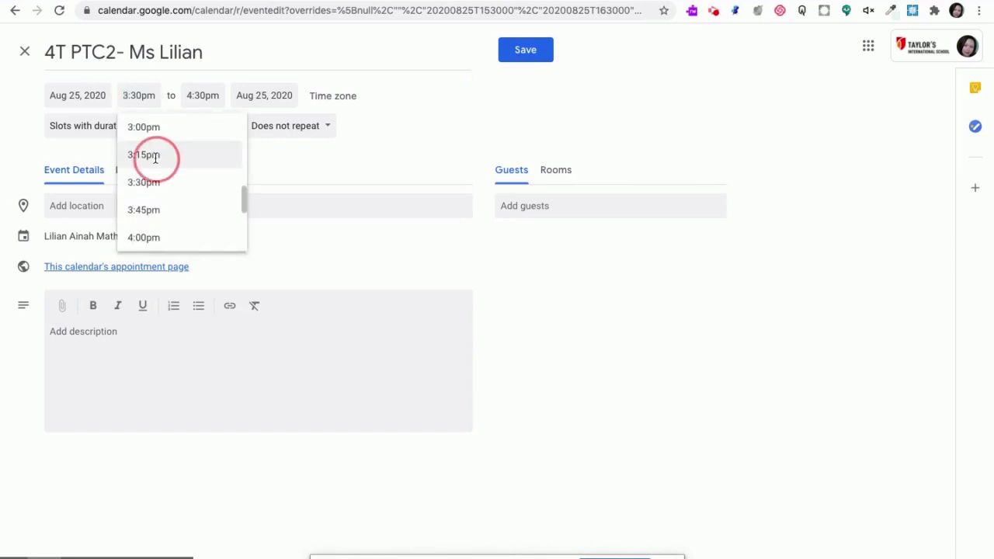
click(197, 95)
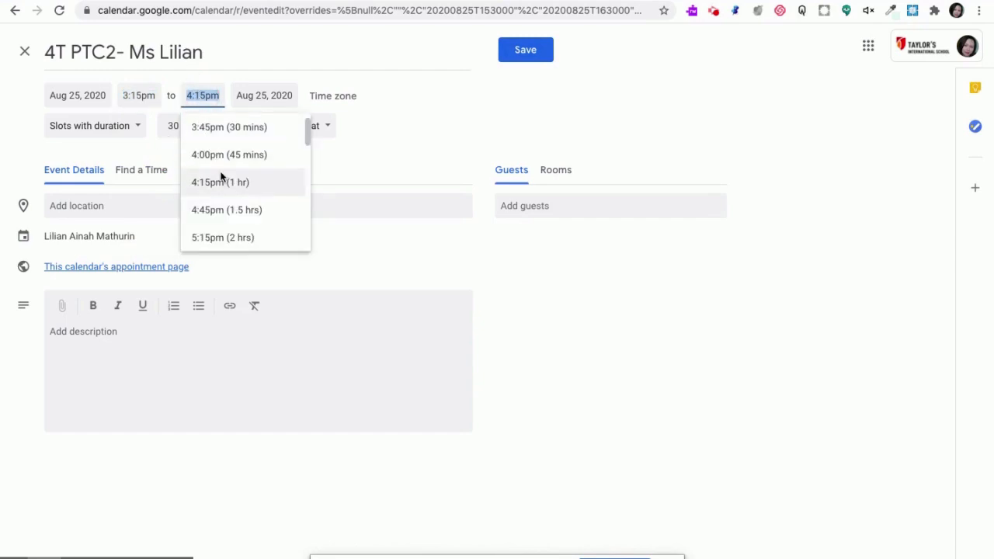
click(221, 235)
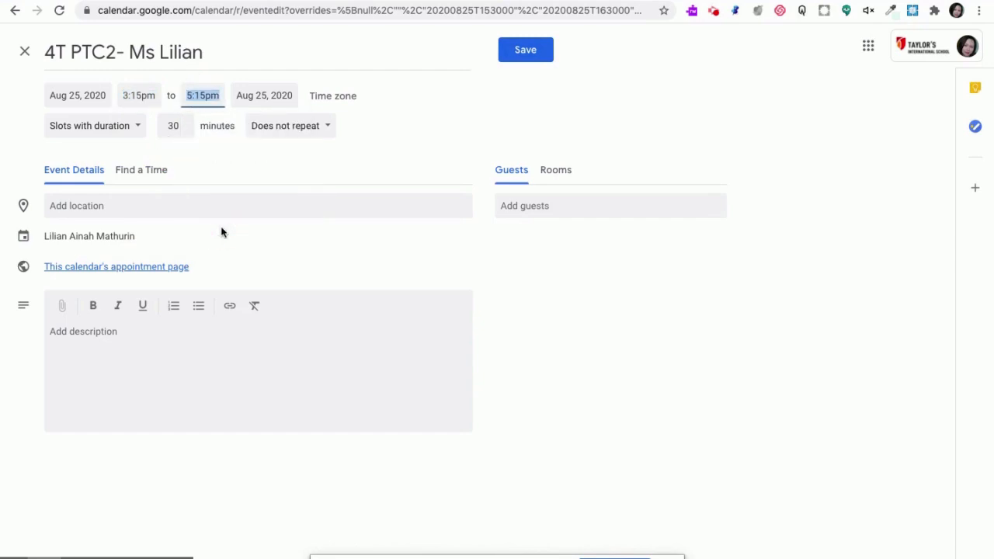
click(176, 125)
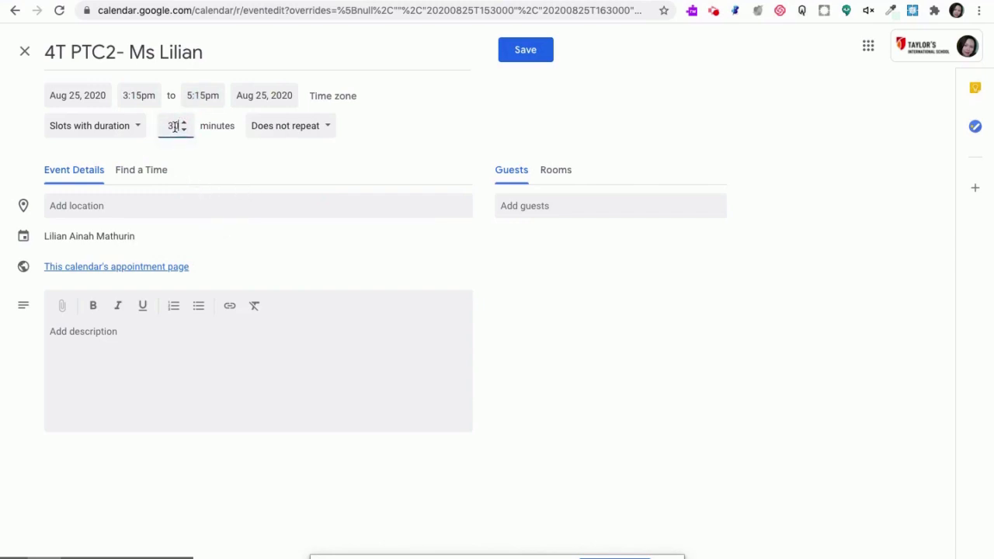
double_click(178, 128)
key(BackSpace)
text(10)
Enter "Through Google Meet" as the location of the appointment slots
click(253, 212)
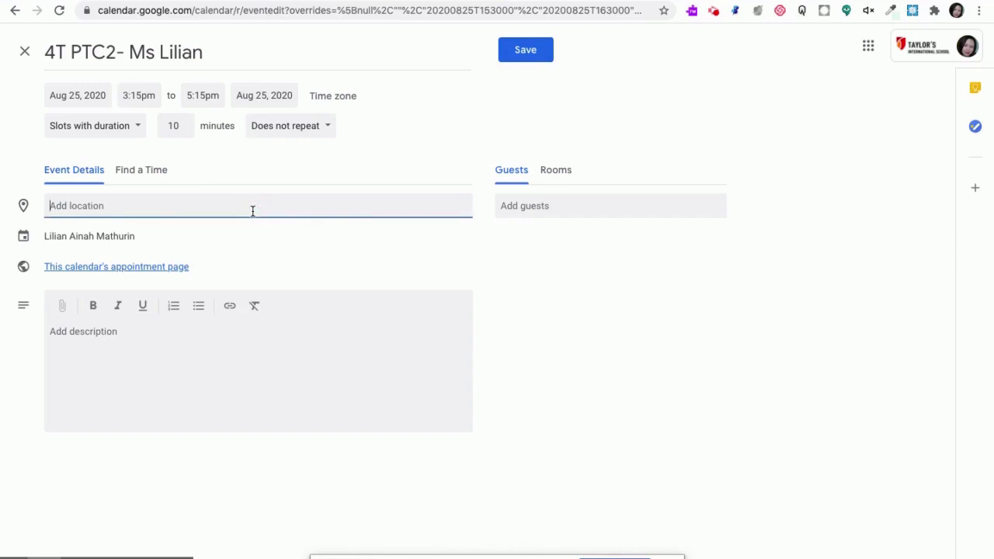
text(Through)
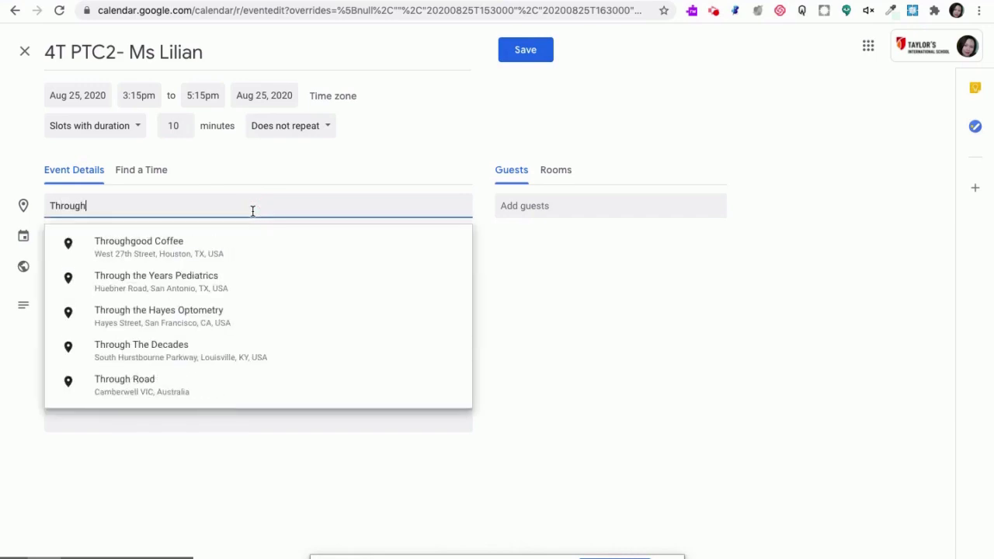
text( Google )
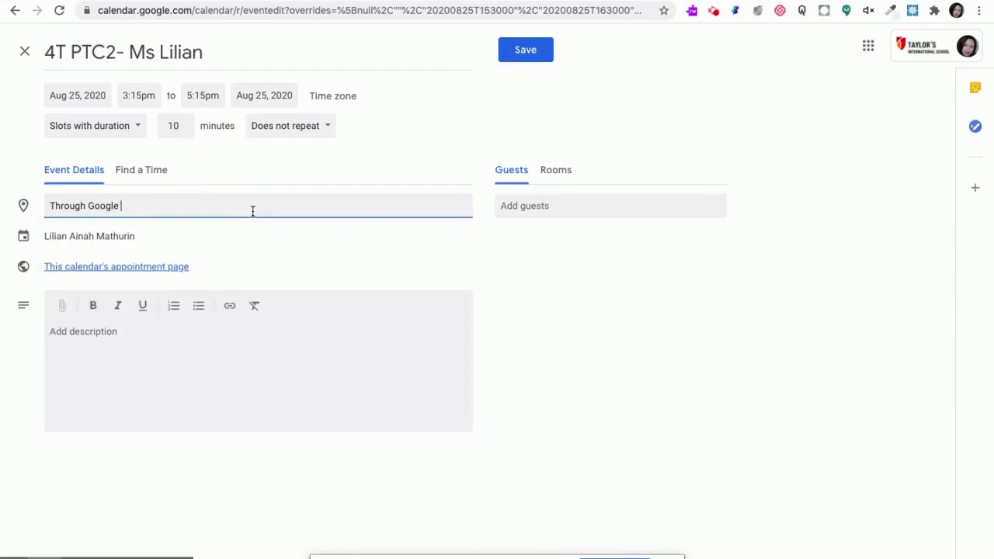
text(Meet)
Add a description with the lines "Child's name:" and "Class:", and save the appointment slots
click(93, 344)
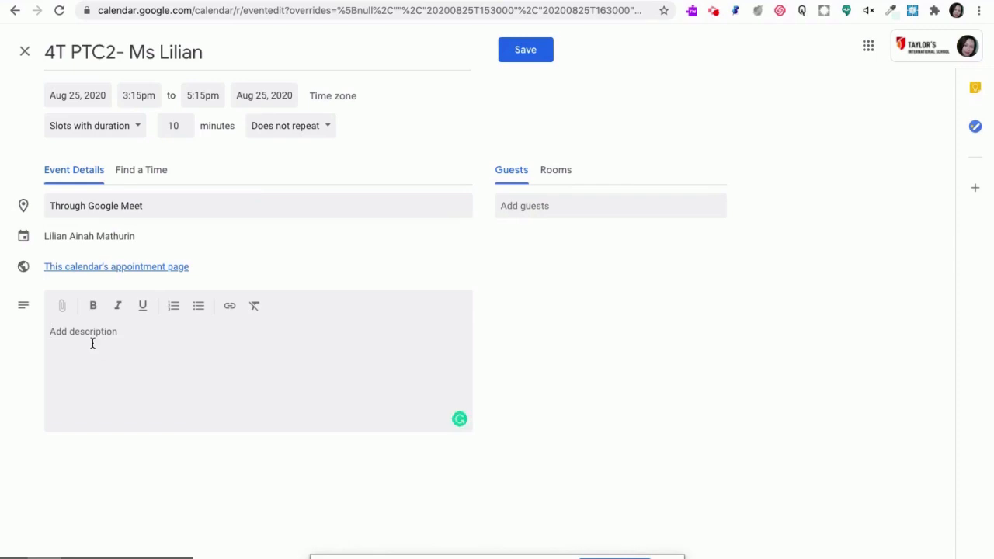
text(CHild)
key(BackSpace)
key(BackSpace)
key(BackSpace)
key(BackSpace)
text(hild's name:)
key(Return)
text(Class)
click(533, 61)
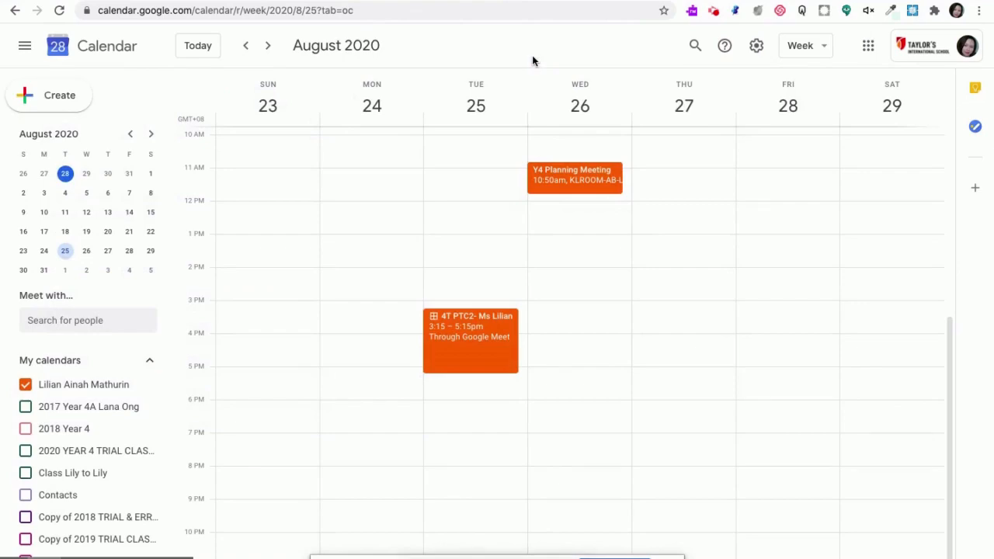
Duplicate the Tuesday 4T PTC2 appointment slots to Aug 26, 2020 and save the copy
click(505, 327)
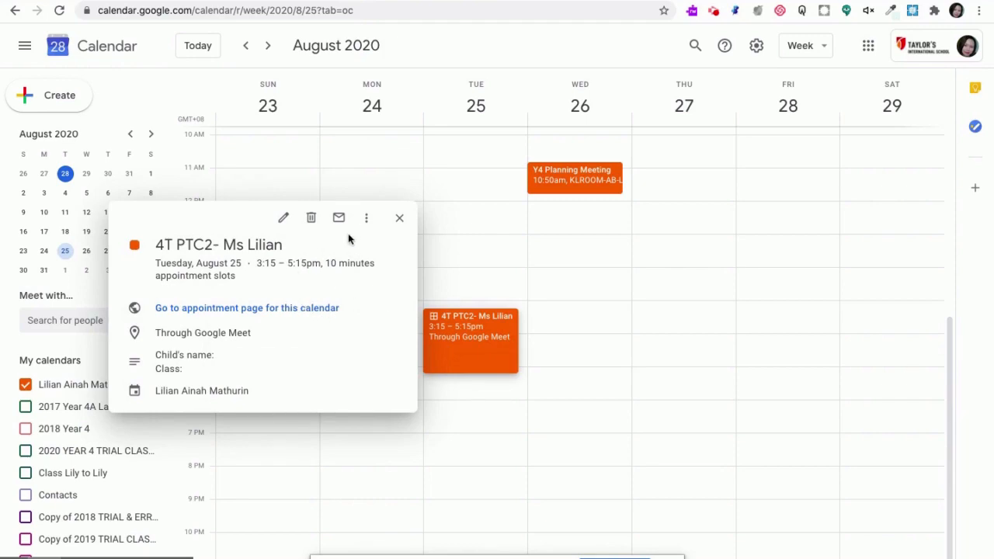
click(368, 220)
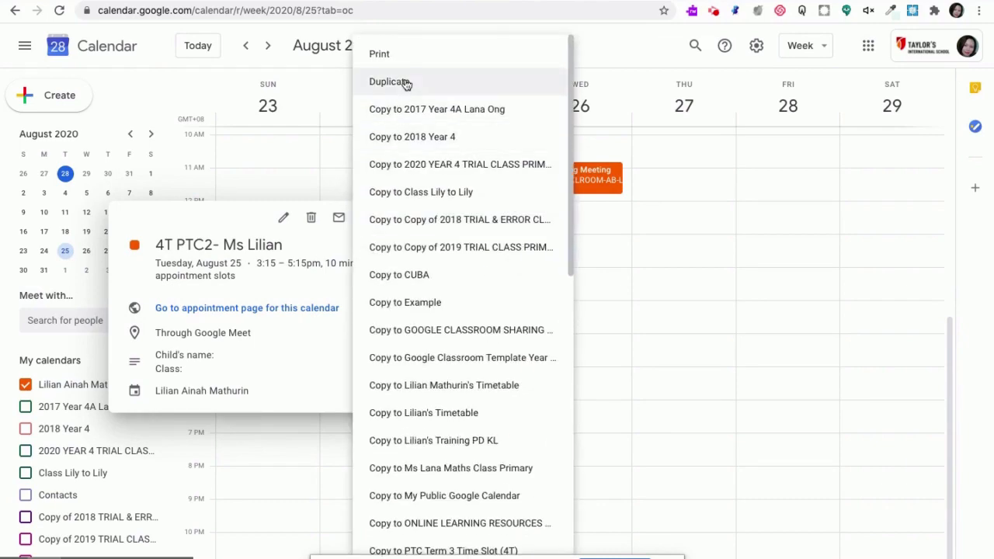
click(404, 83)
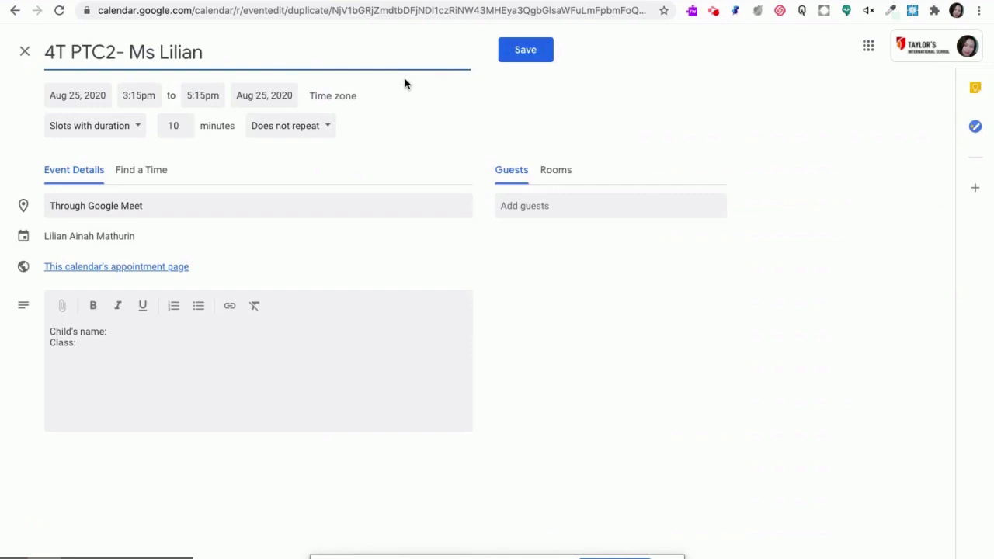
click(77, 96)
click(77, 97)
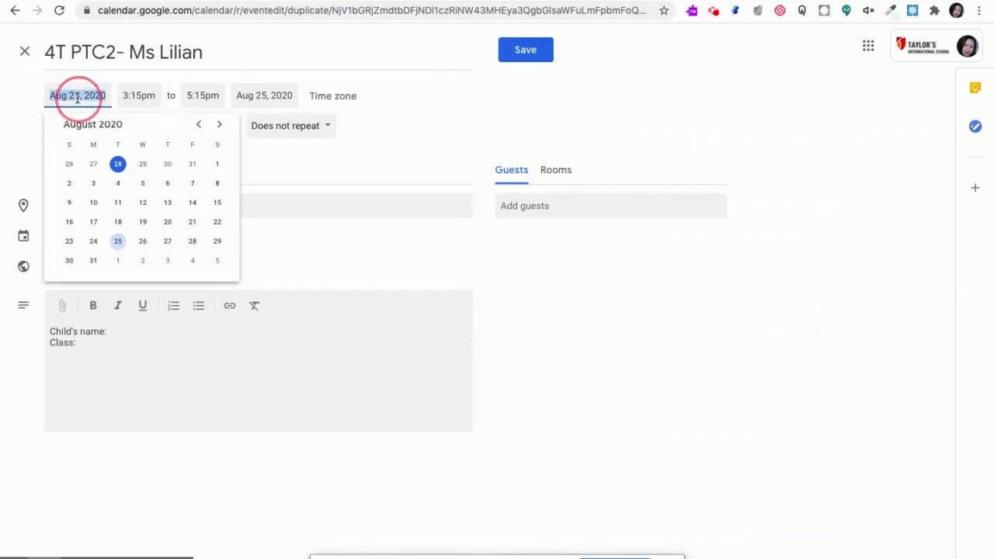
click(143, 241)
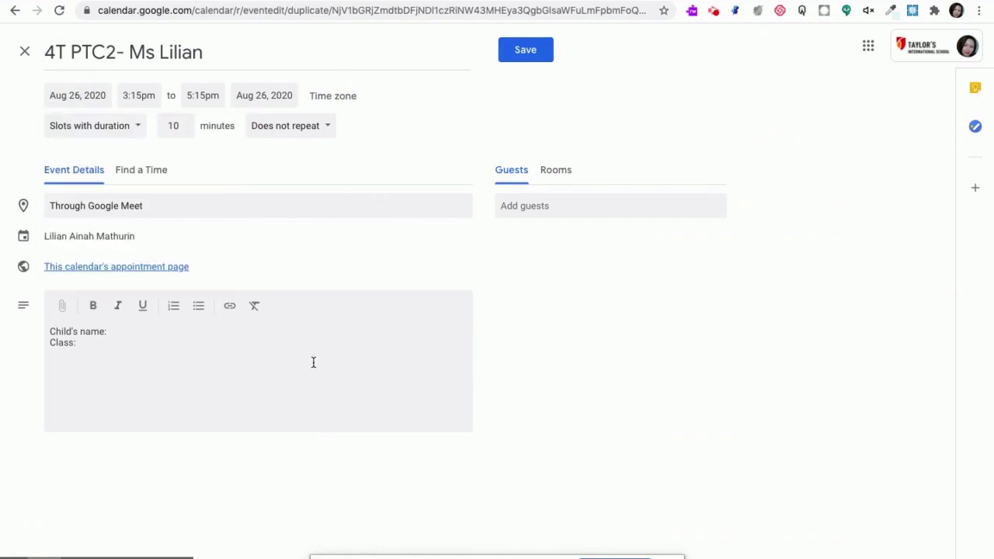
click(535, 51)
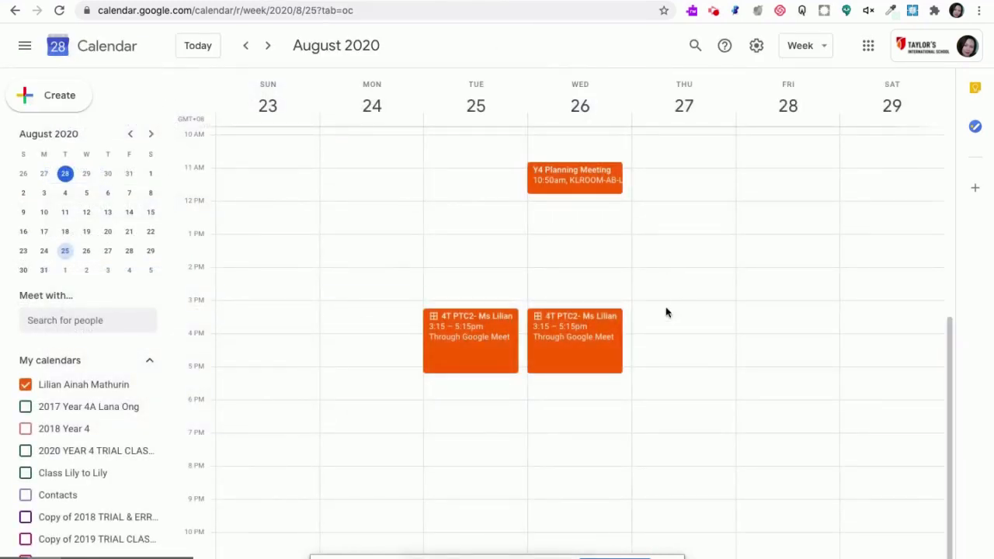
Duplicate the Wednesday 4T PTC2 appointment slots to Aug 27, 2020 and save the copy
click(611, 327)
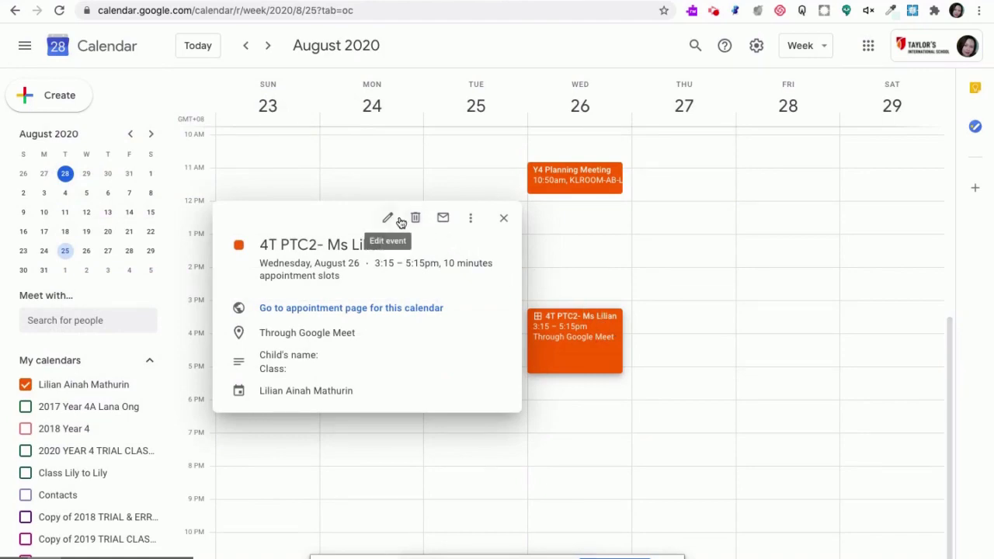
click(472, 221)
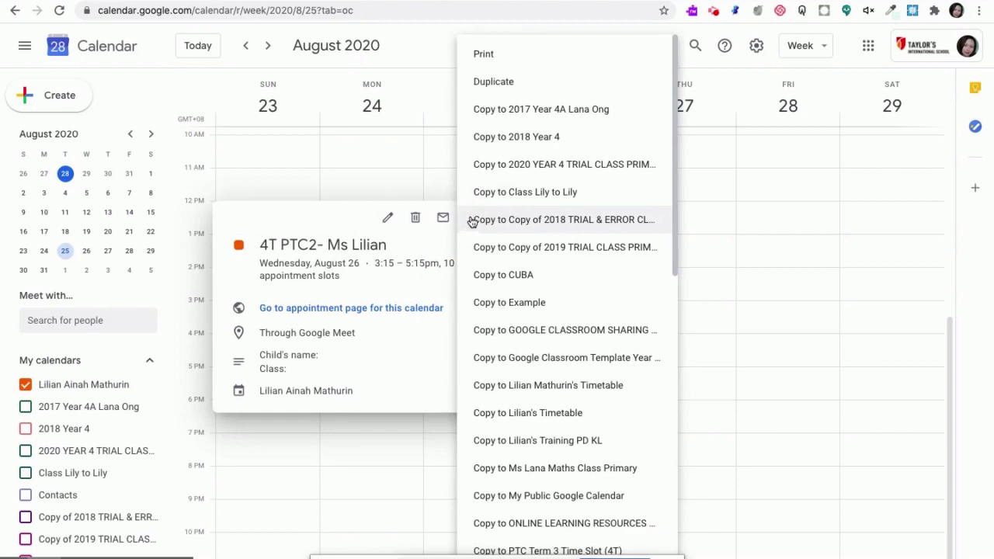
click(498, 83)
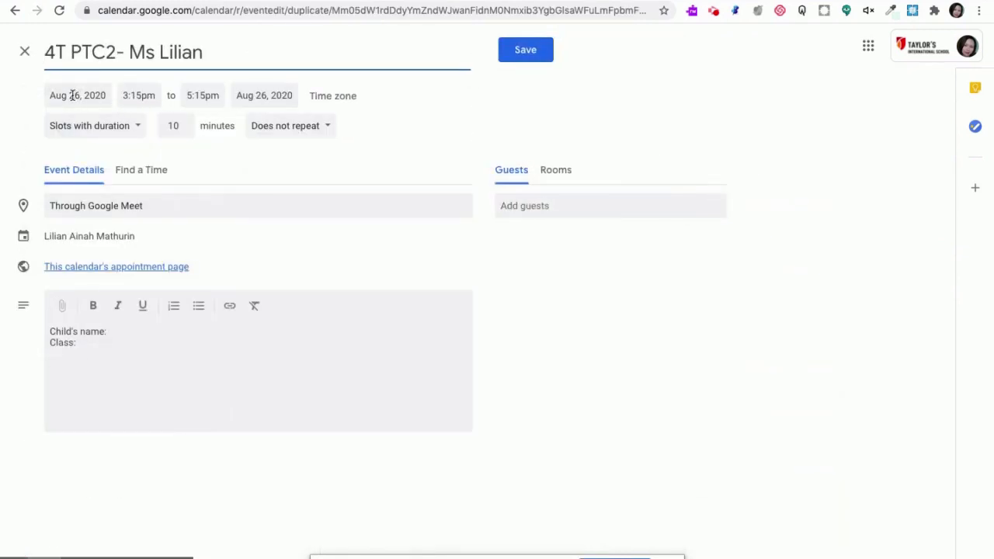
click(75, 96)
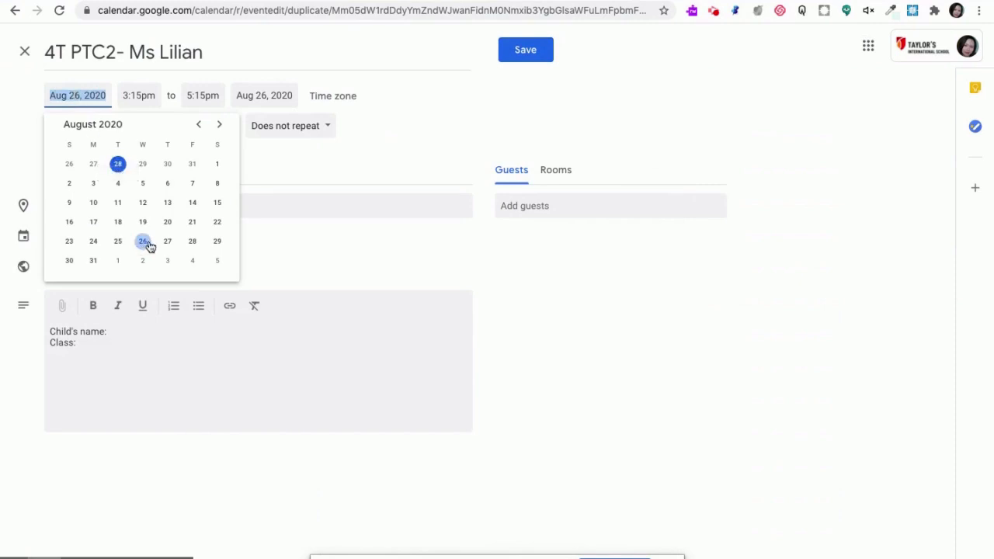
click(167, 242)
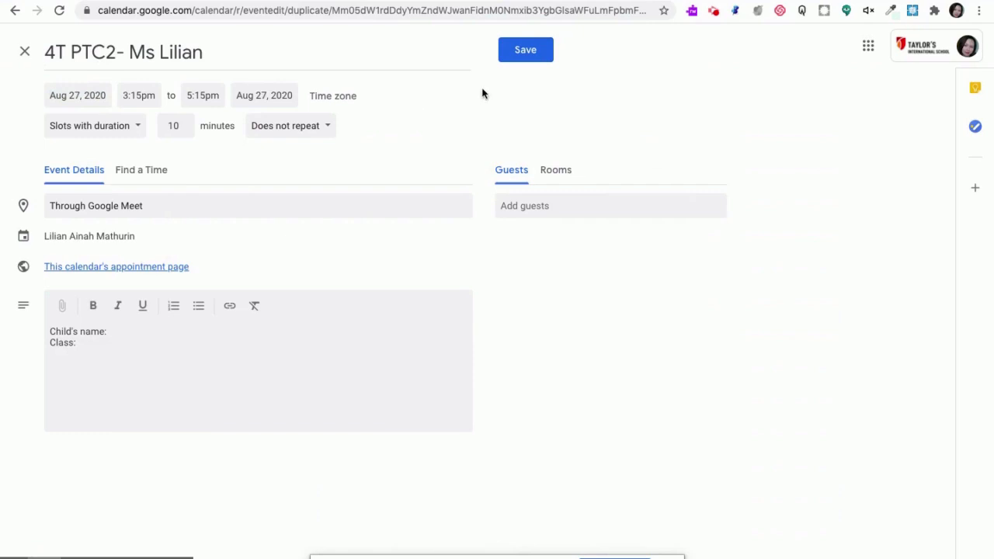
click(534, 51)
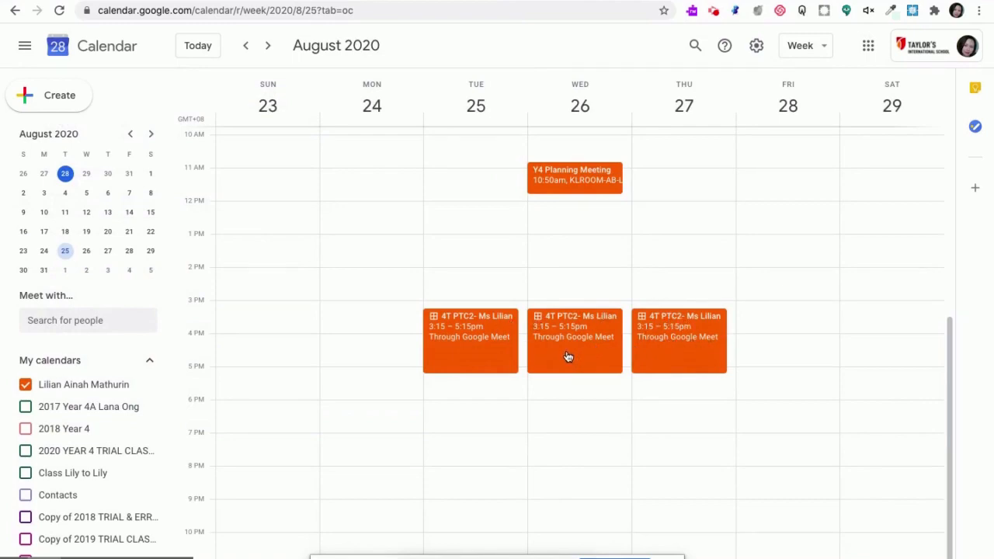
Check the calendar's appointment page for the August 25 week, preview booking the first Tuesday slot without saving, and return to the calendar
click(490, 354)
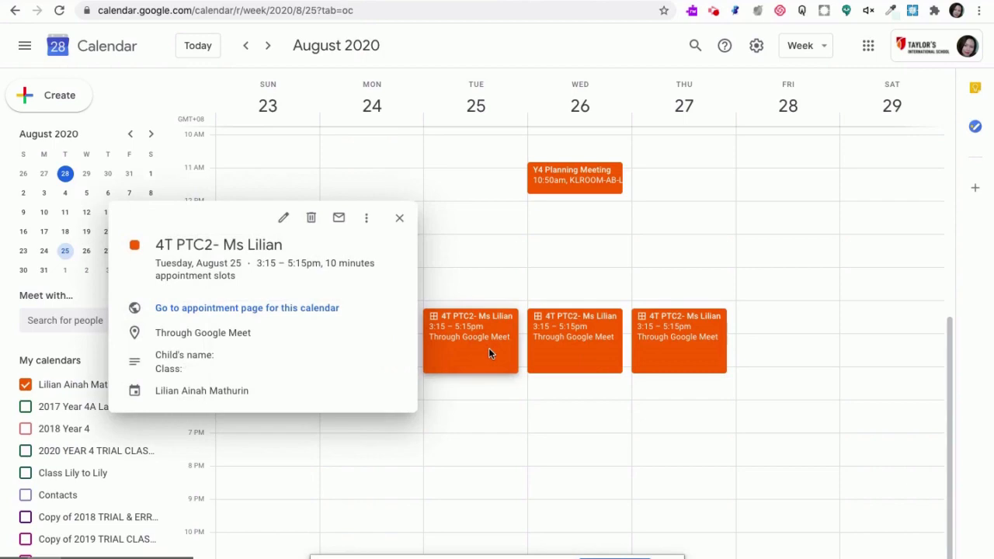
click(262, 309)
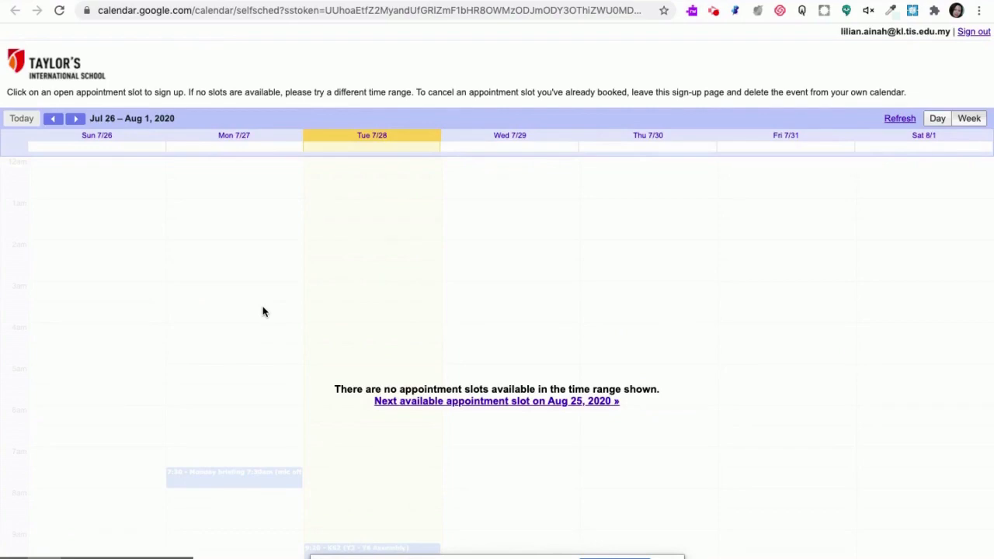
click(545, 410)
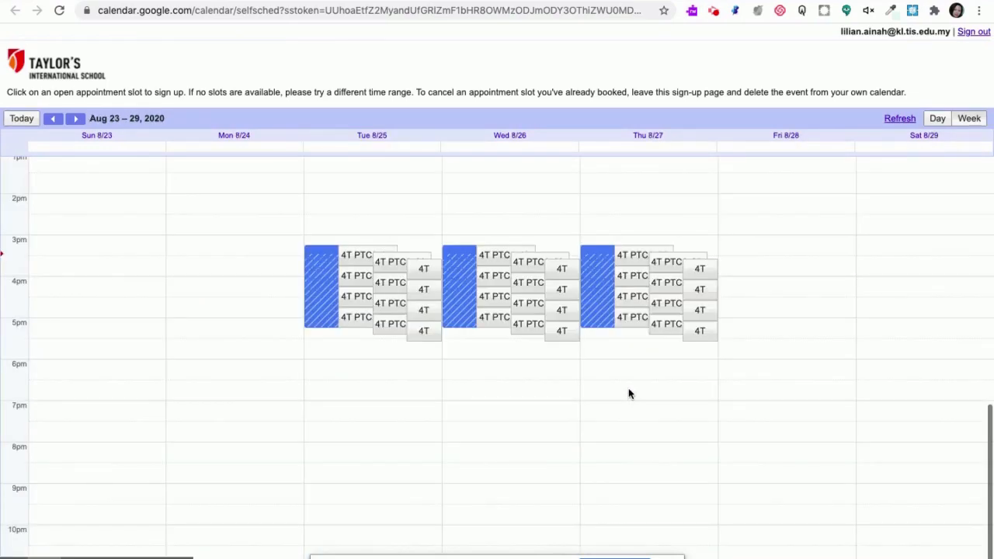
click(363, 258)
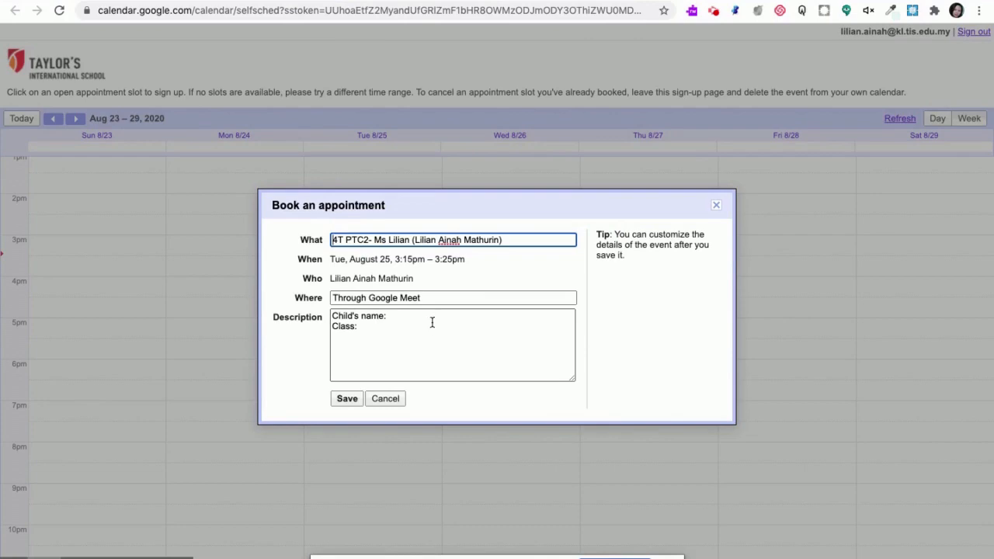
click(713, 209)
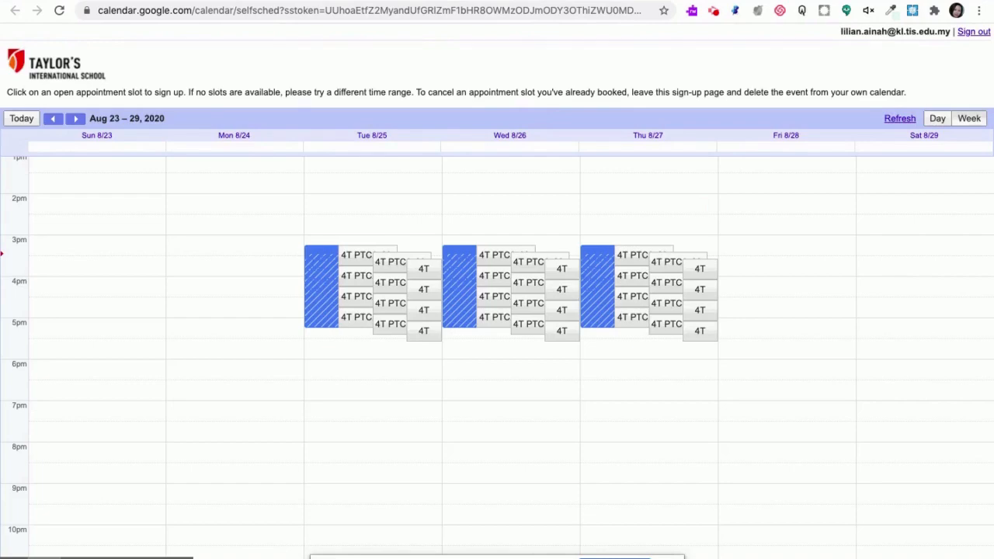
click(430, 0)
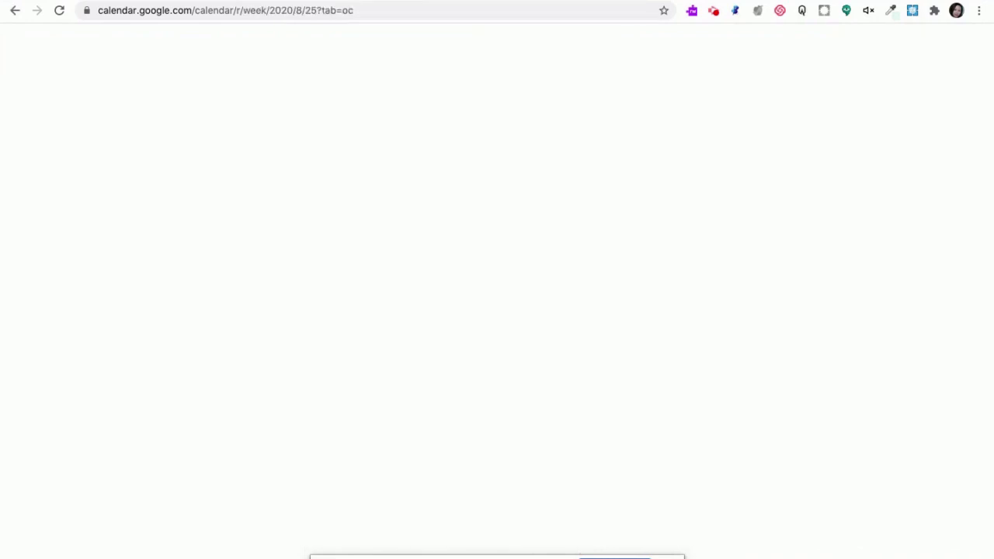
Open the calendar's appointment page from the Tuesday 4T PTC2 slots and copy its full web address
click(294, 308)
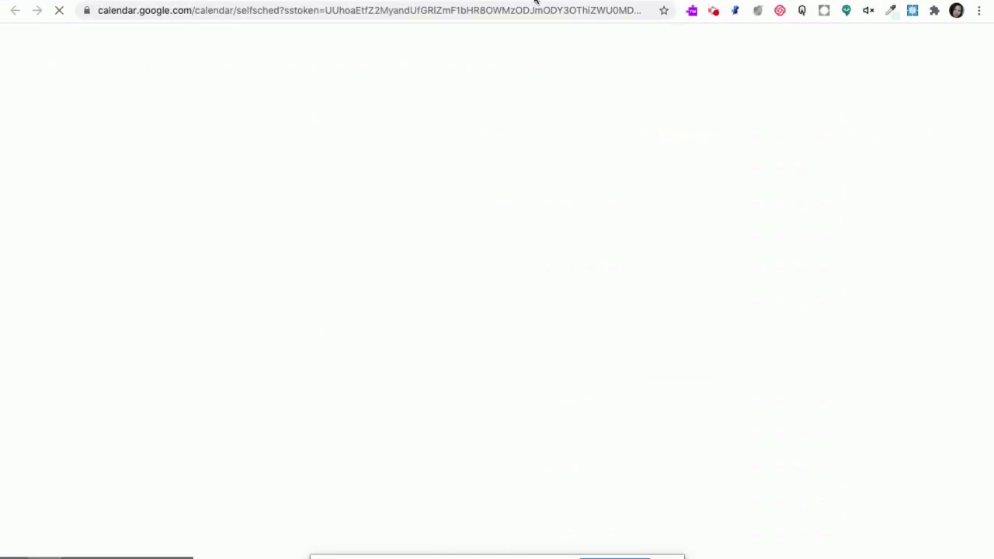
click(505, 10)
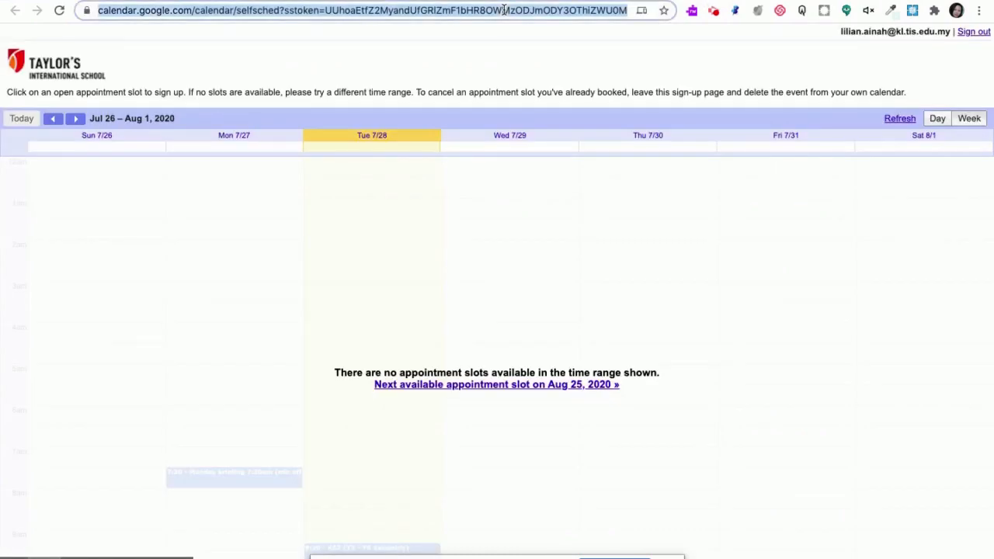
right_click(438, 10)
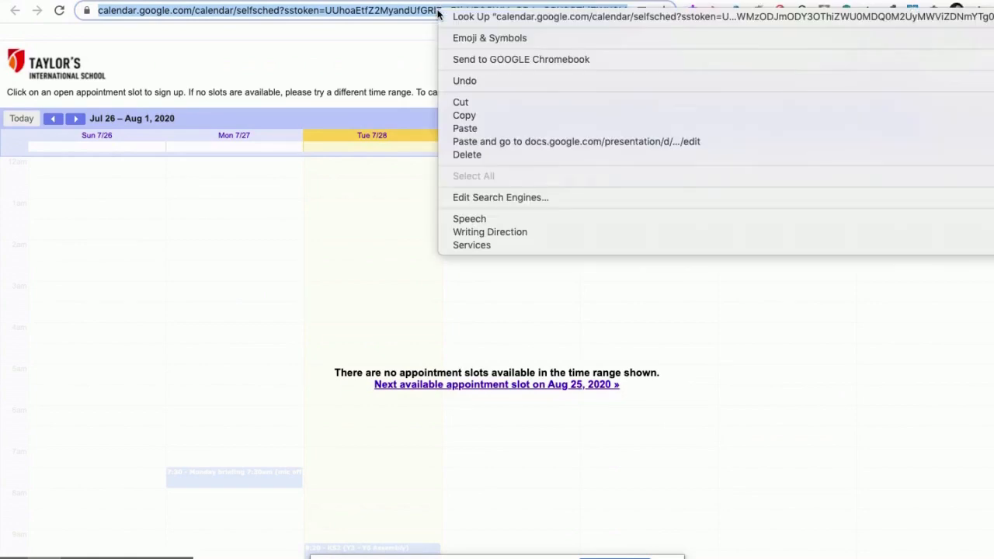
click(501, 115)
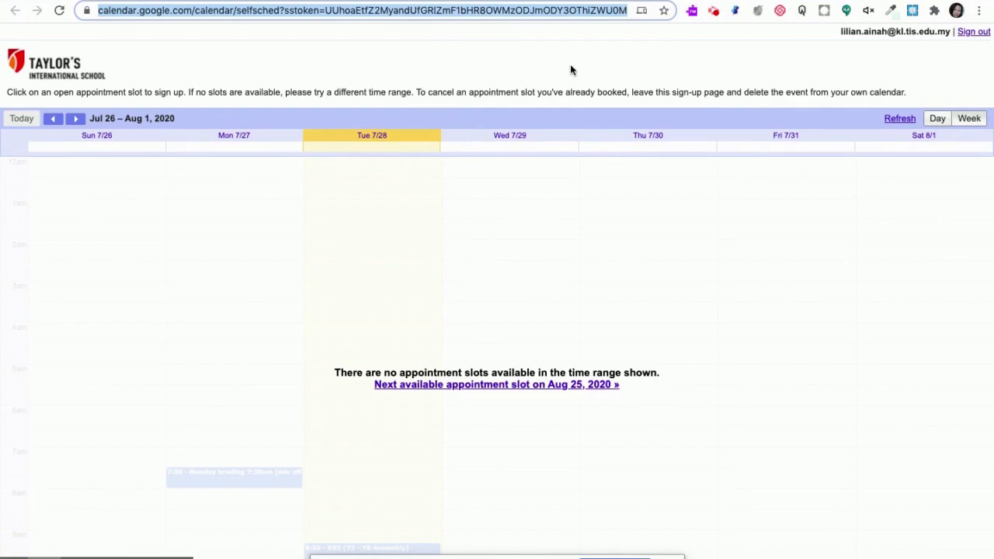
click(424, 1)
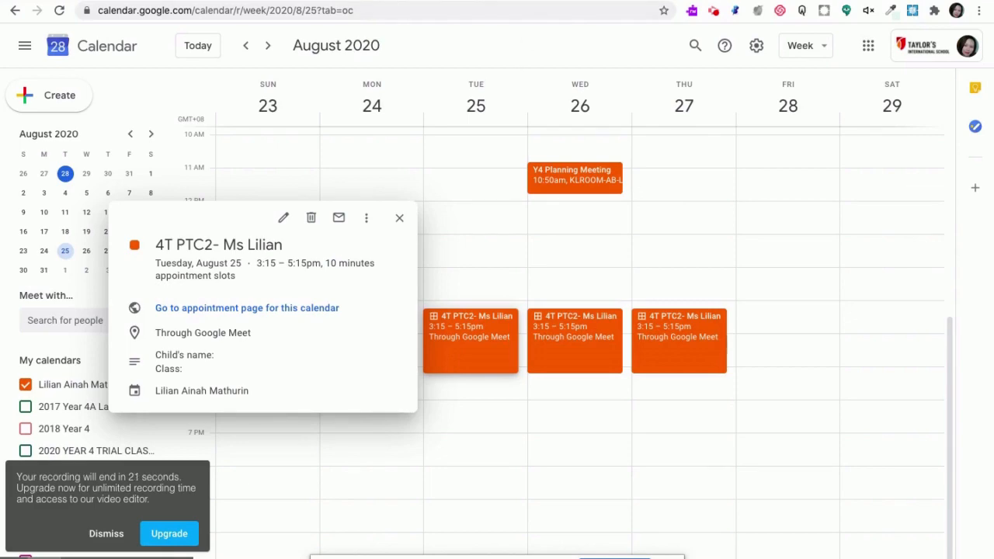
click(545, 0)
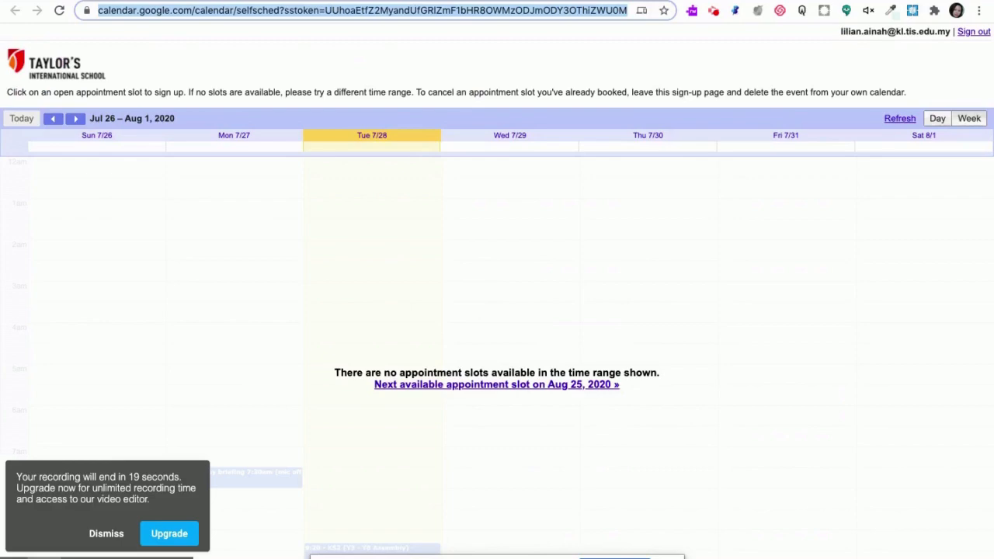